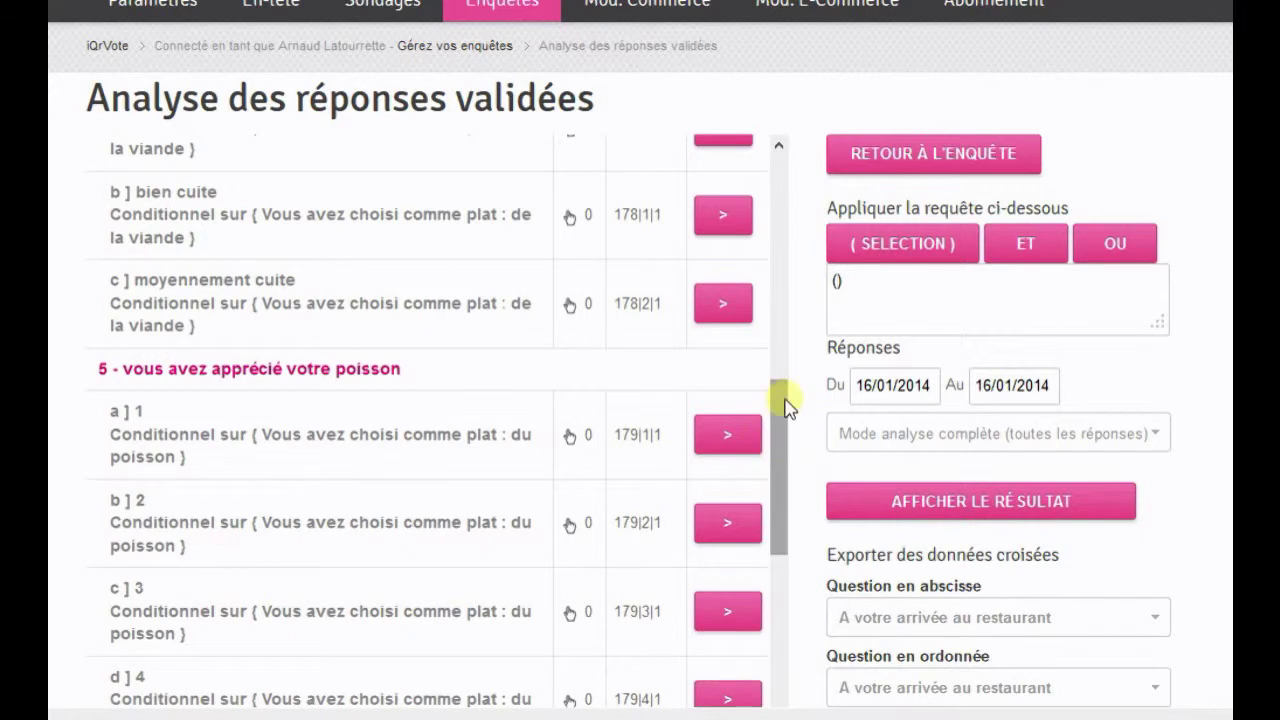
Build the first query group combining the dish answer "de la viande" ET the meat cooking answer "très bien cuite"
drag(786, 409, 797, 240)
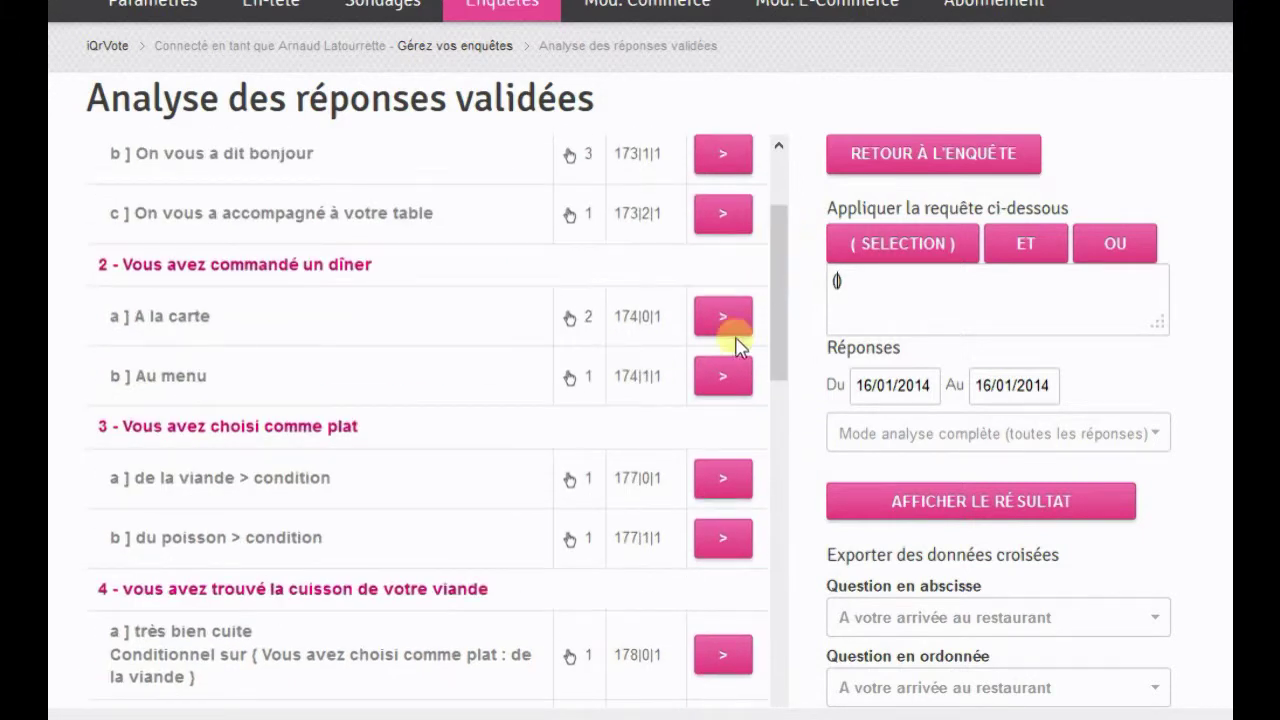
click(724, 485)
click(1036, 254)
drag(779, 358, 780, 460)
click(727, 330)
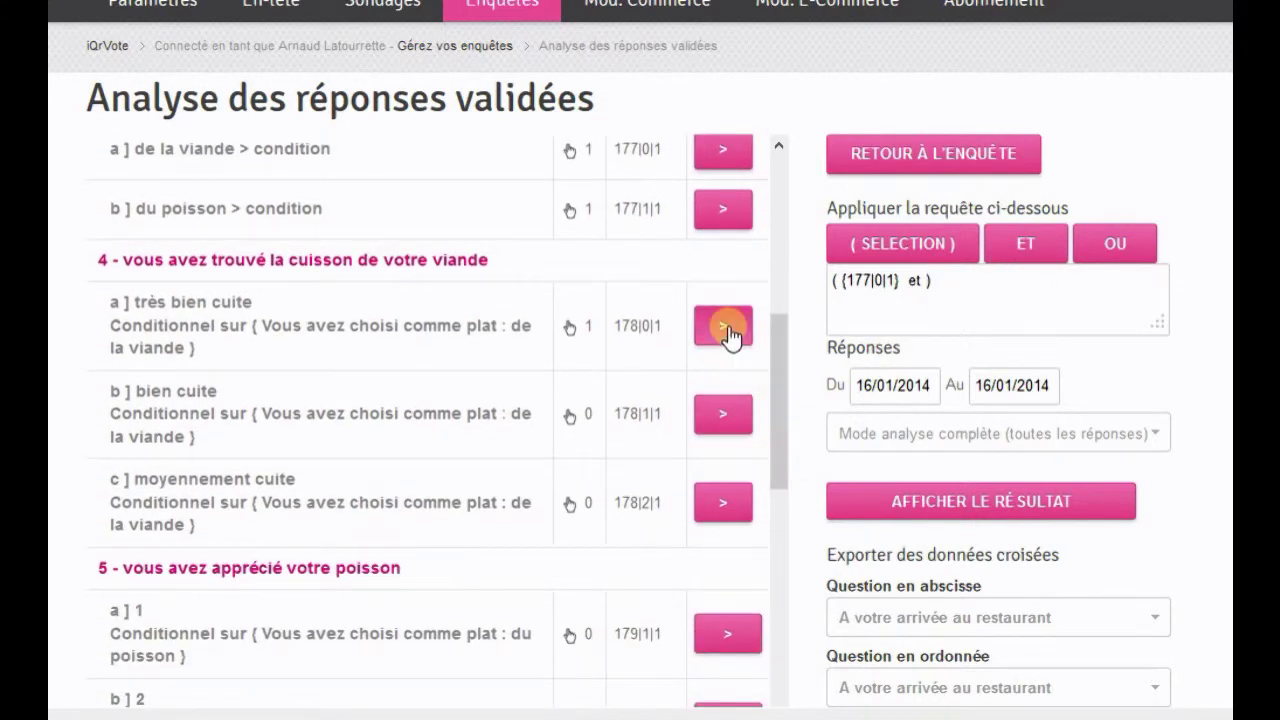
Add an OU group combining the dish answer "du poisson" ET fish rating 5, and display the query result
click(1100, 256)
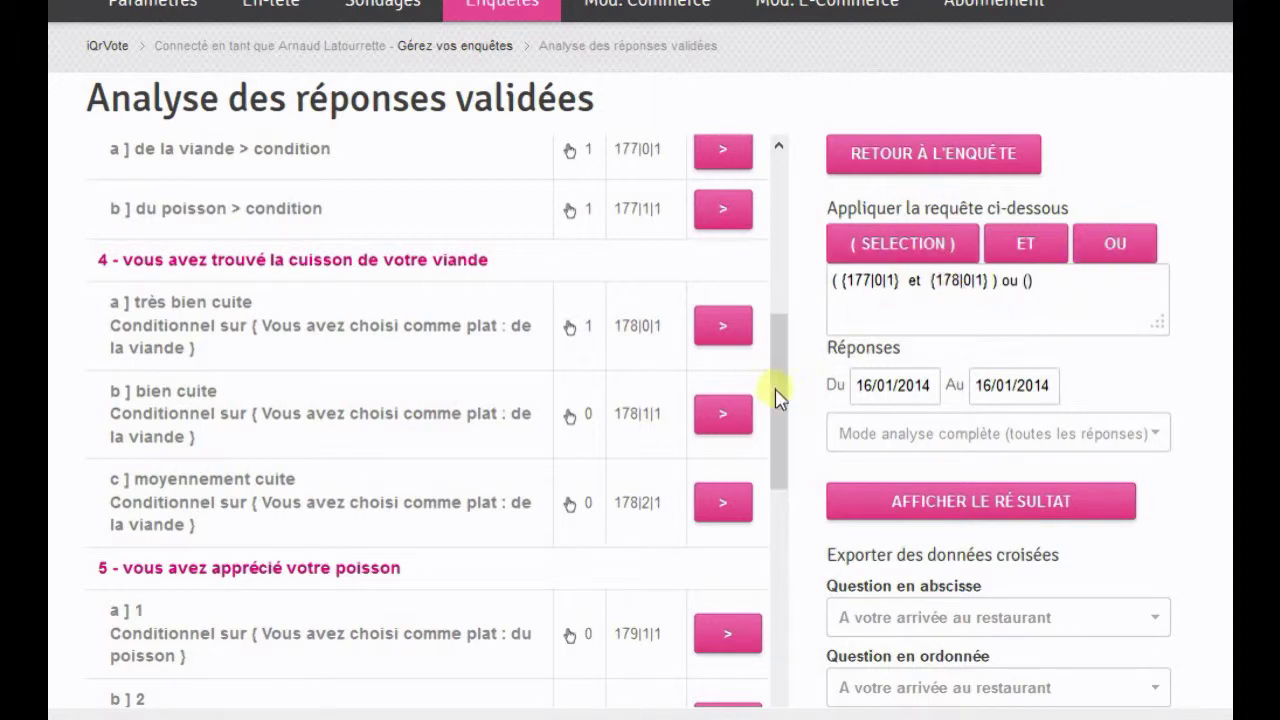
drag(780, 391, 791, 354)
click(735, 338)
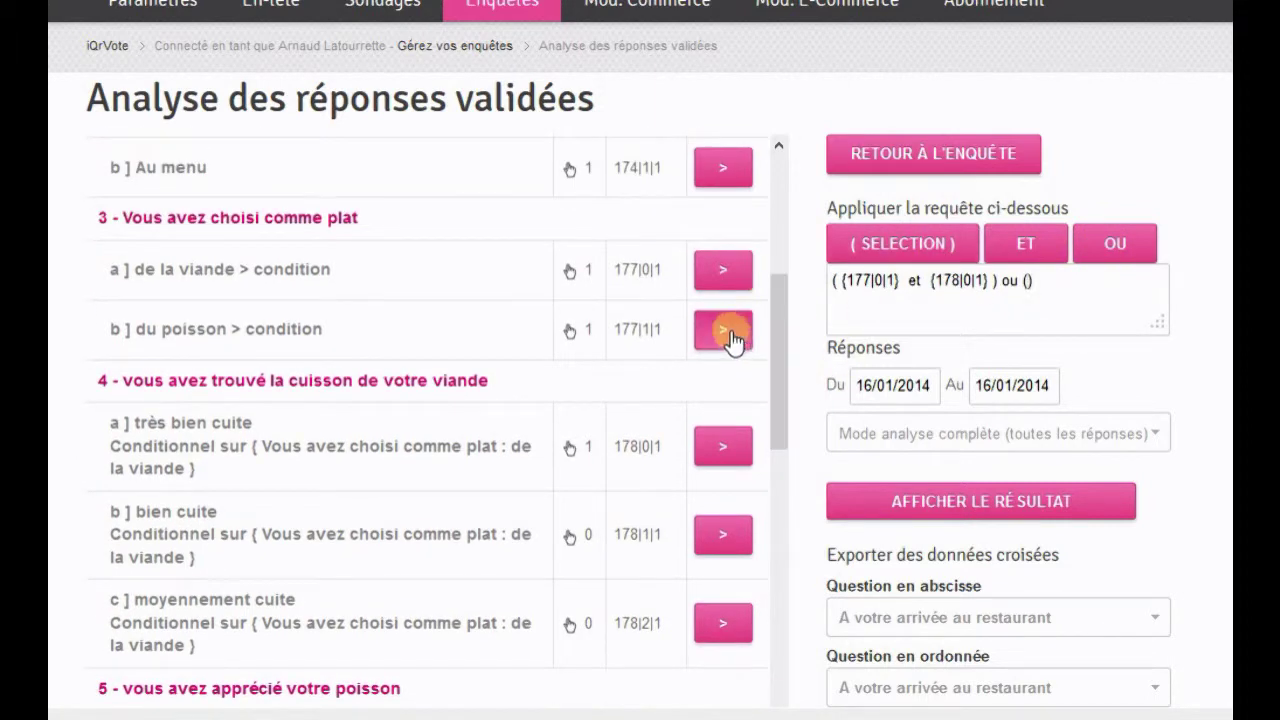
click(1033, 250)
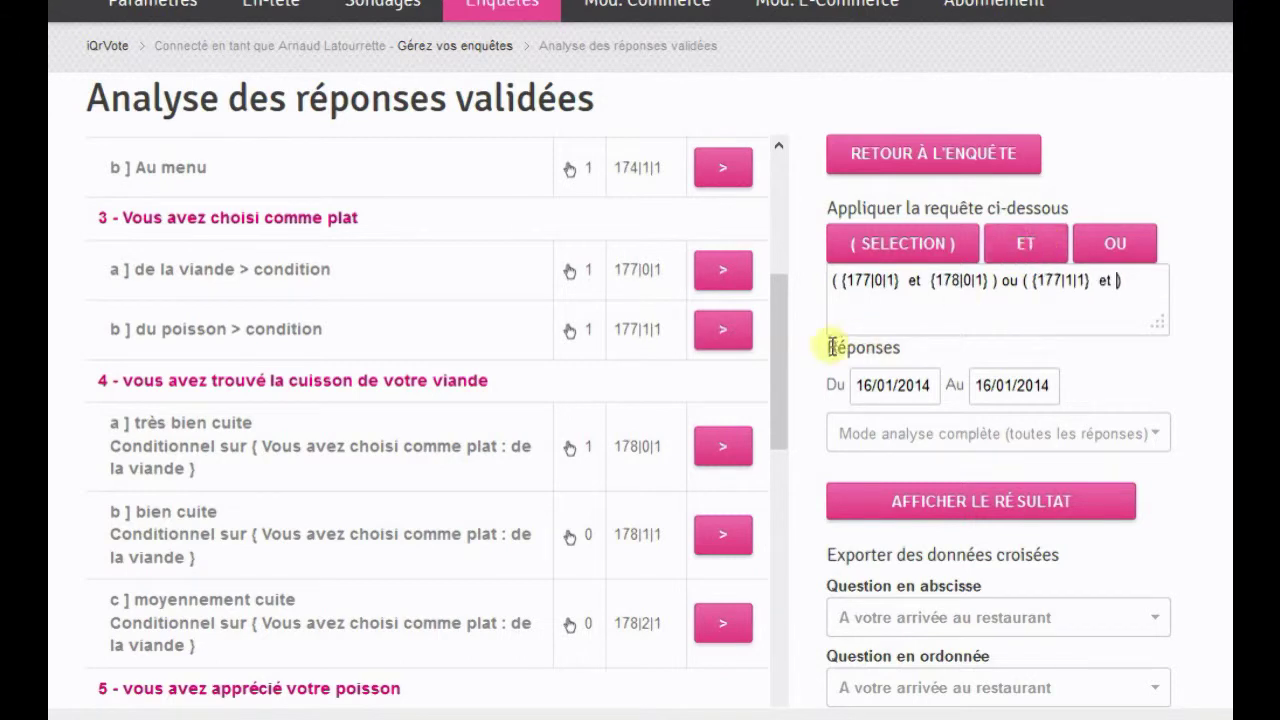
drag(780, 357, 776, 550)
click(723, 535)
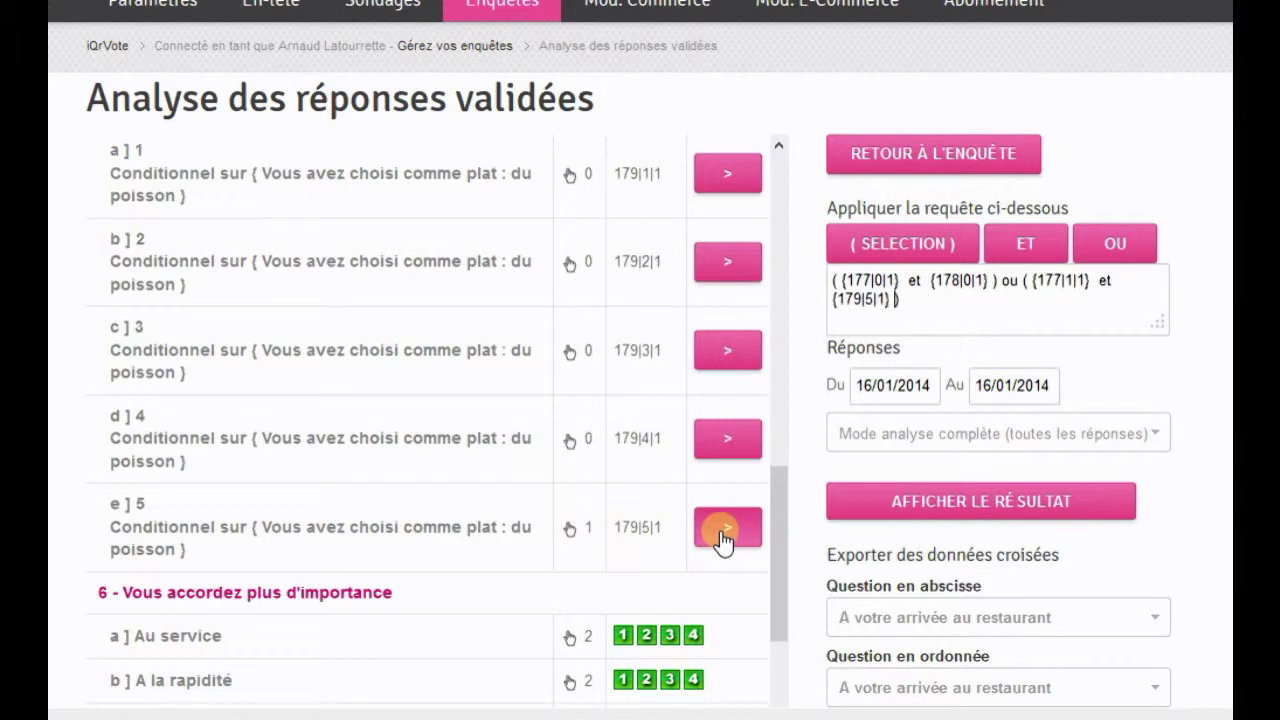
click(997, 508)
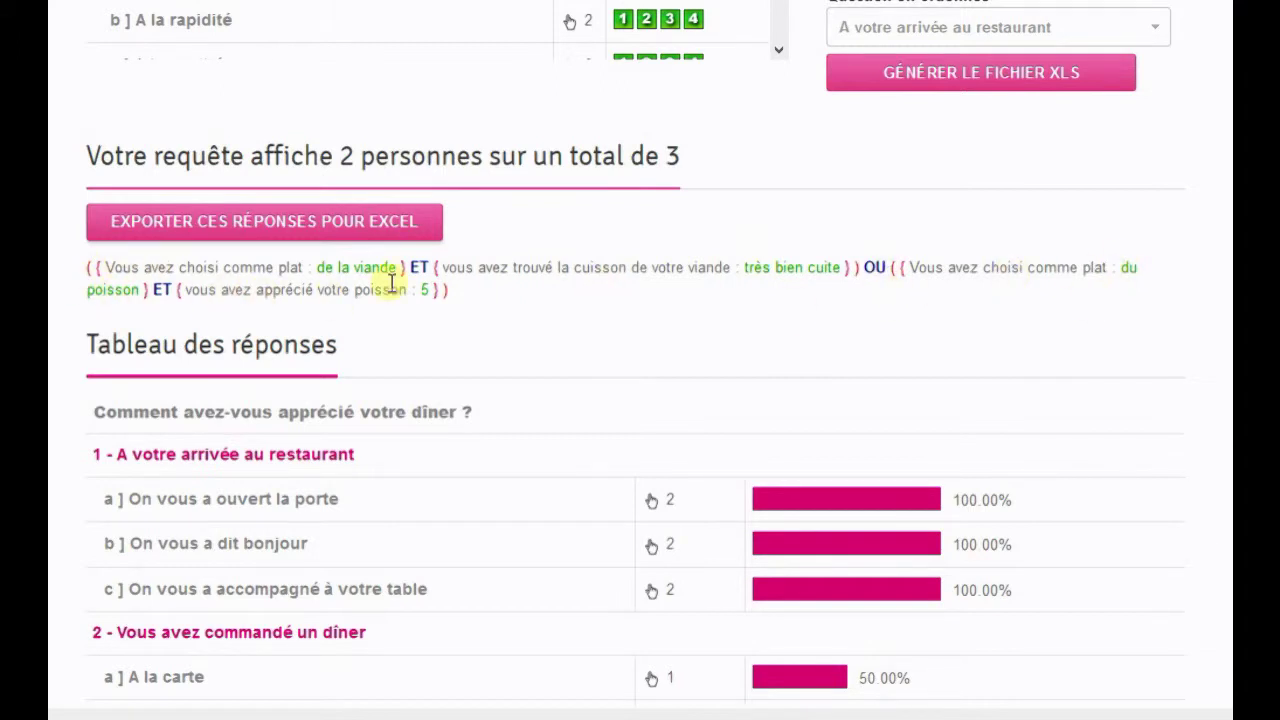
Examine the response table for questions 1 to 6, including the ranking of importance, and the query summary
scroll(640, 360, down, 2)
scroll(640, 360, down, 4)
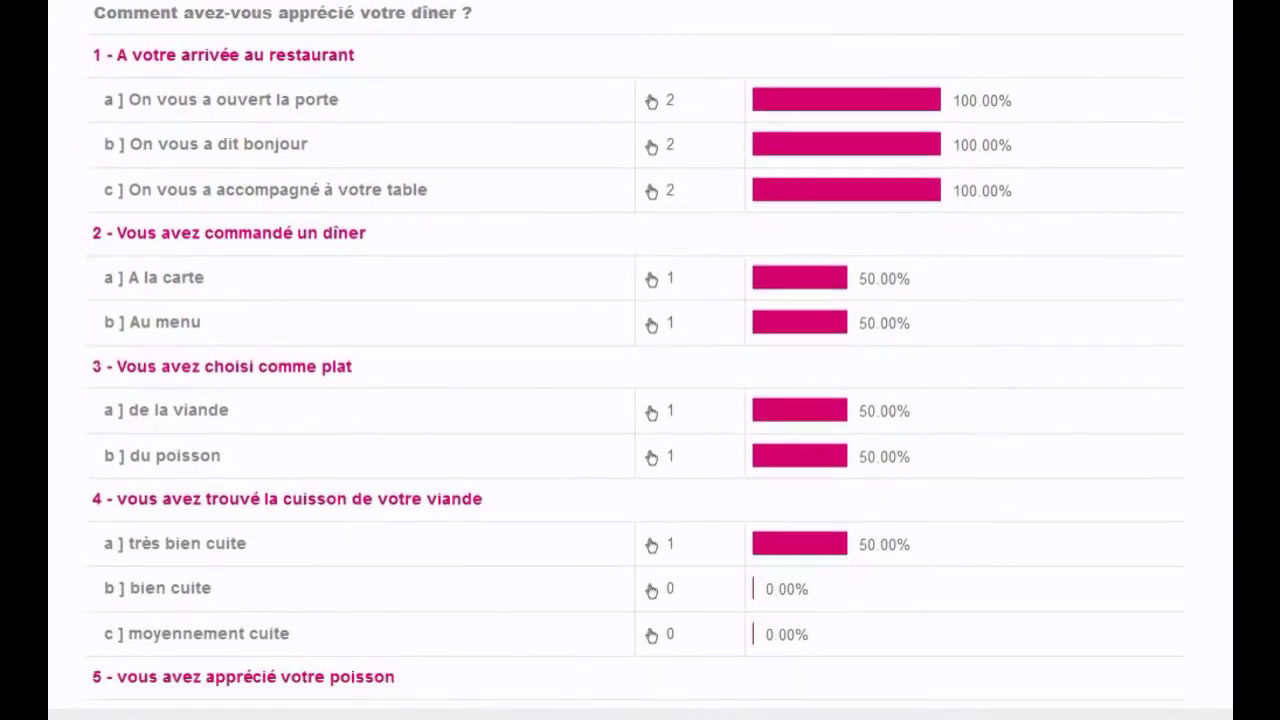
scroll(640, 360, down, 1)
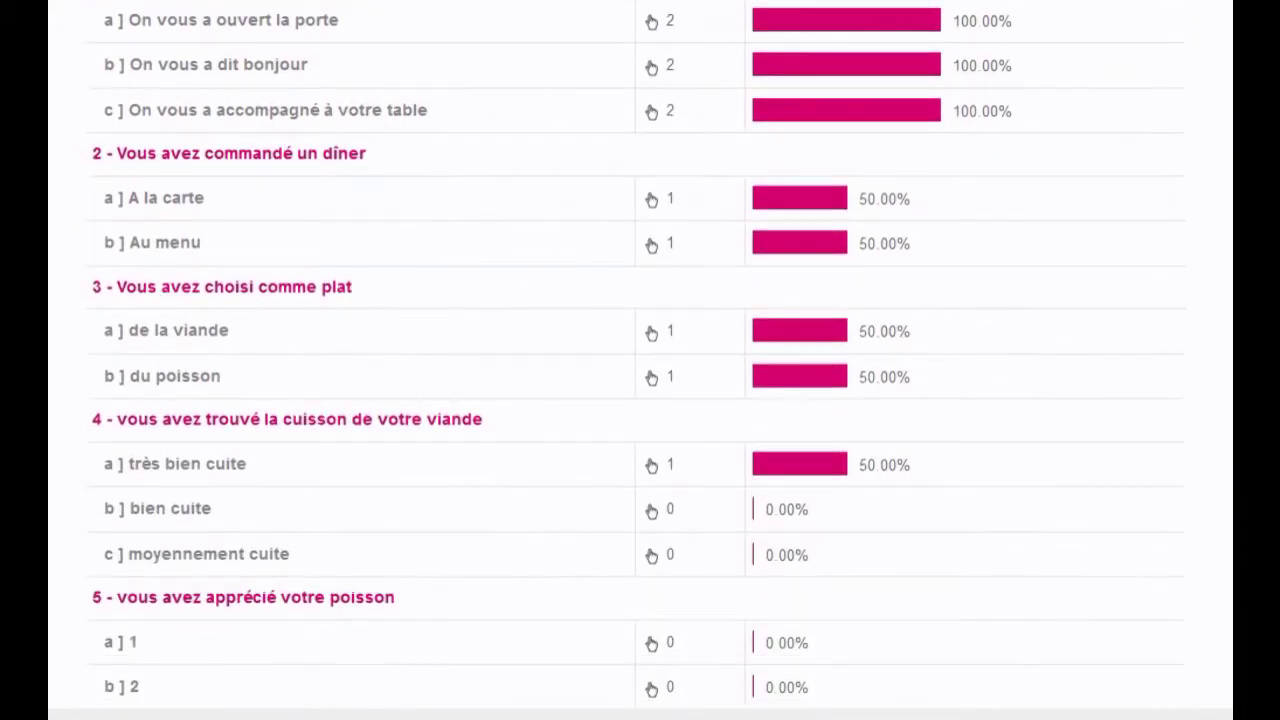
scroll(1123, 257, up, 3)
scroll(1123, 257, down, 3)
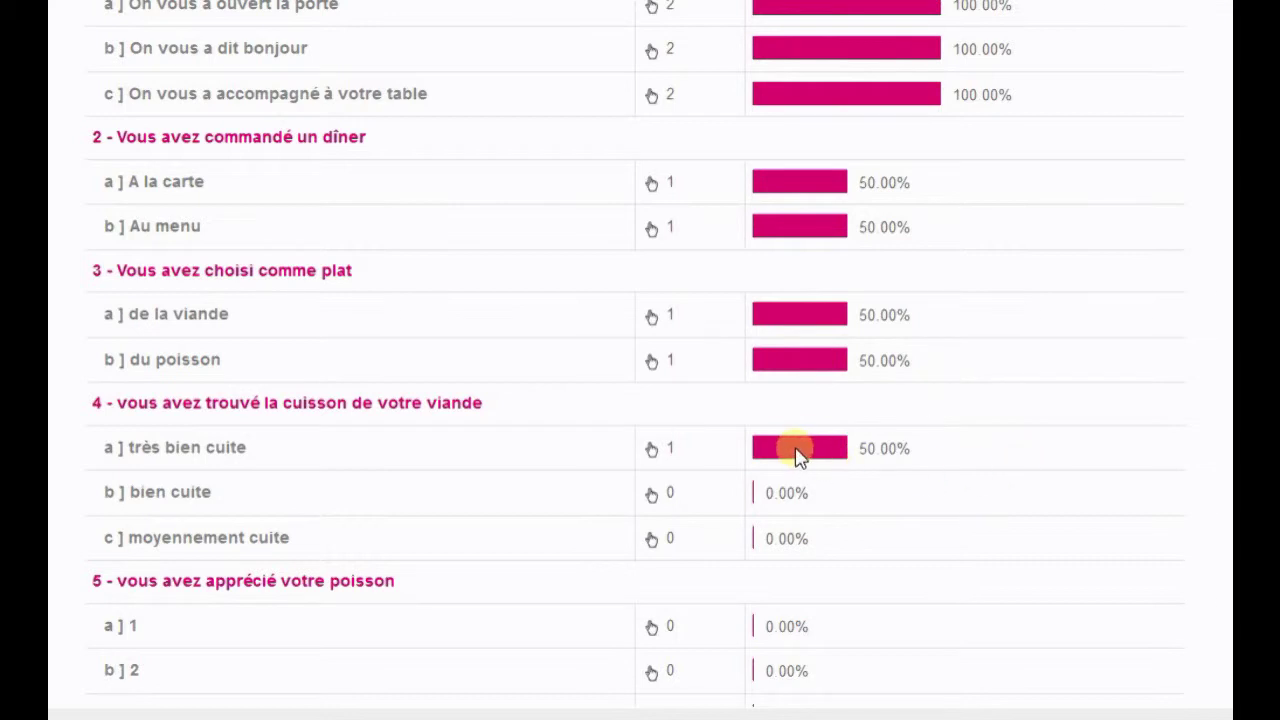
scroll(893, 470, down, 1)
scroll(893, 470, down, 4)
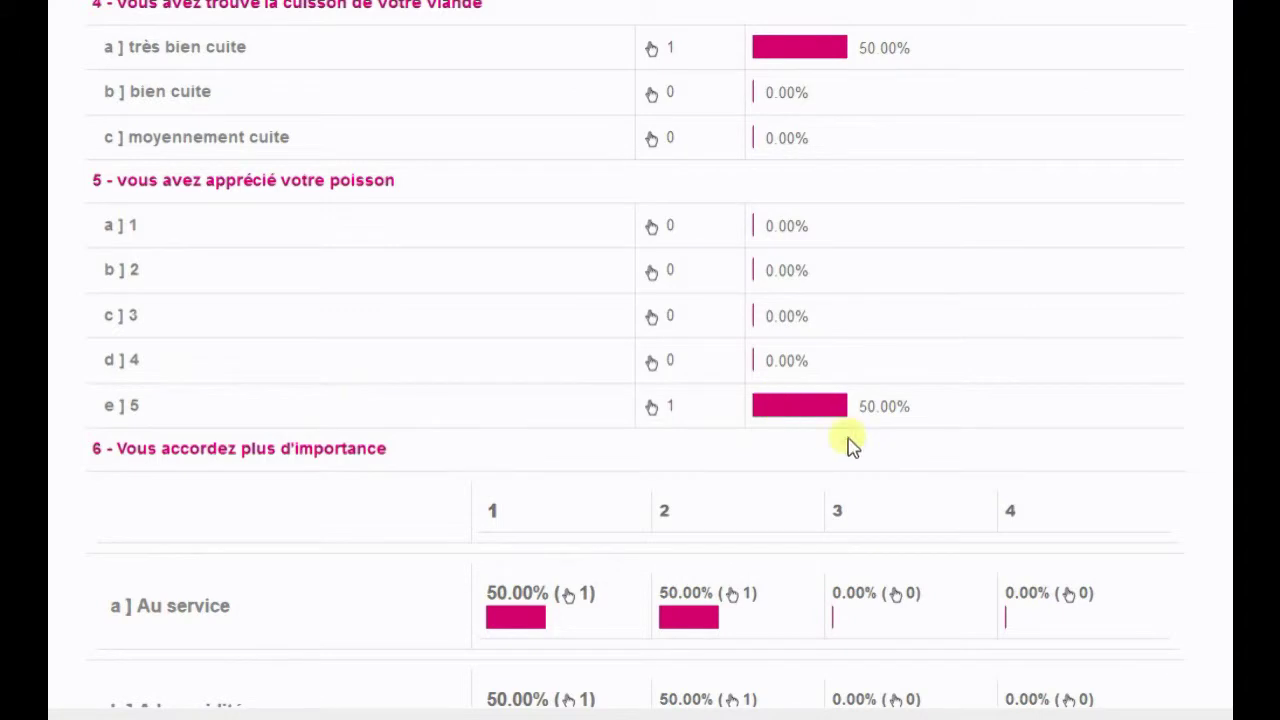
scroll(640, 360, down, 4)
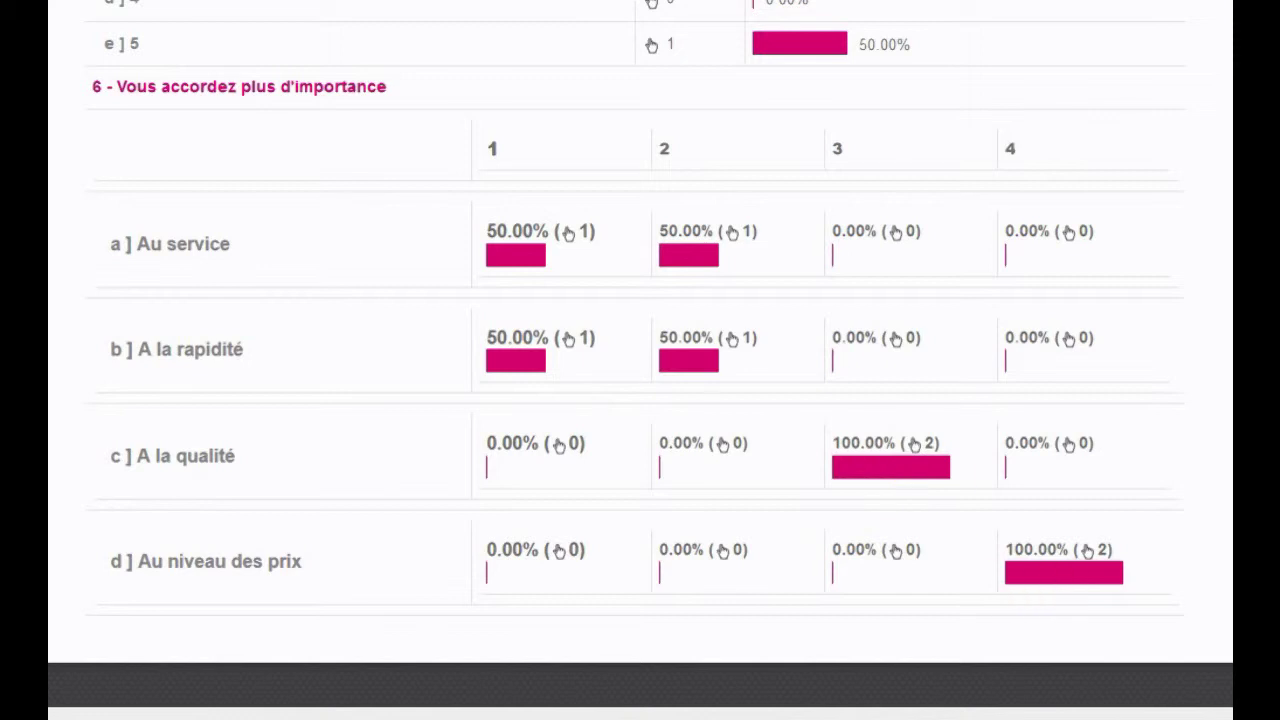
scroll(640, 360, up, 10)
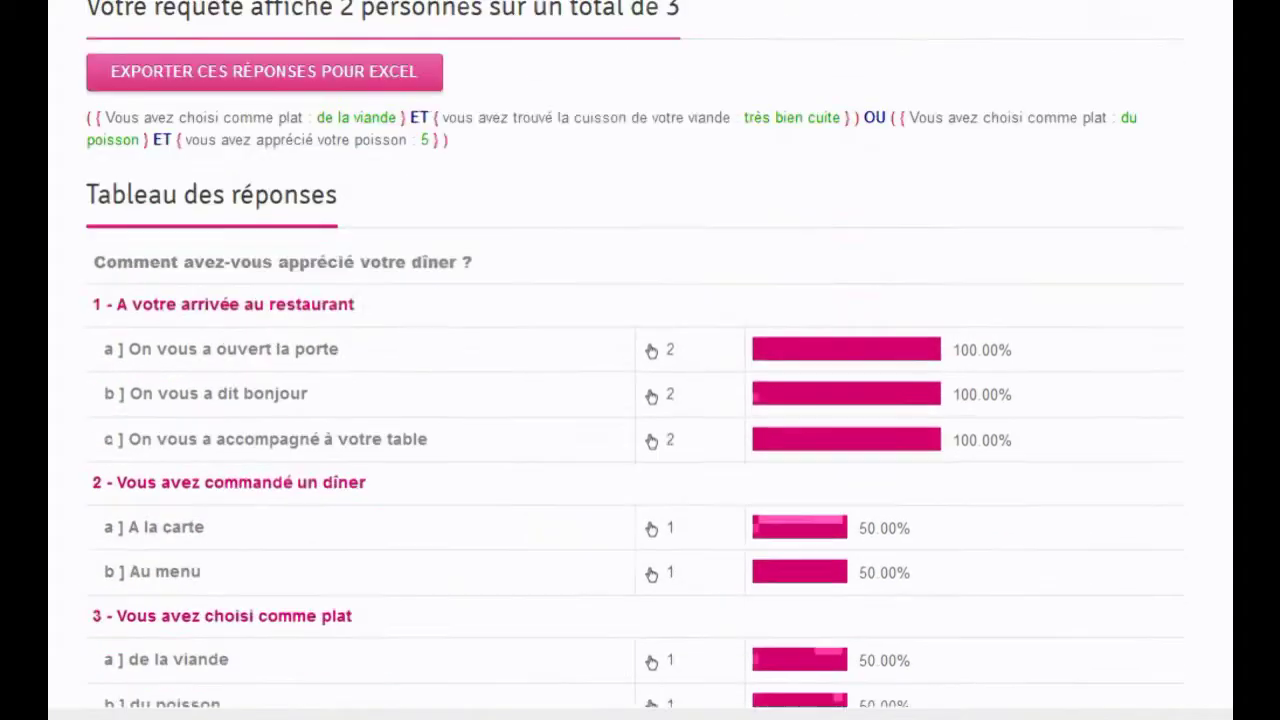
scroll(640, 360, up, 3)
scroll(640, 360, up, 1)
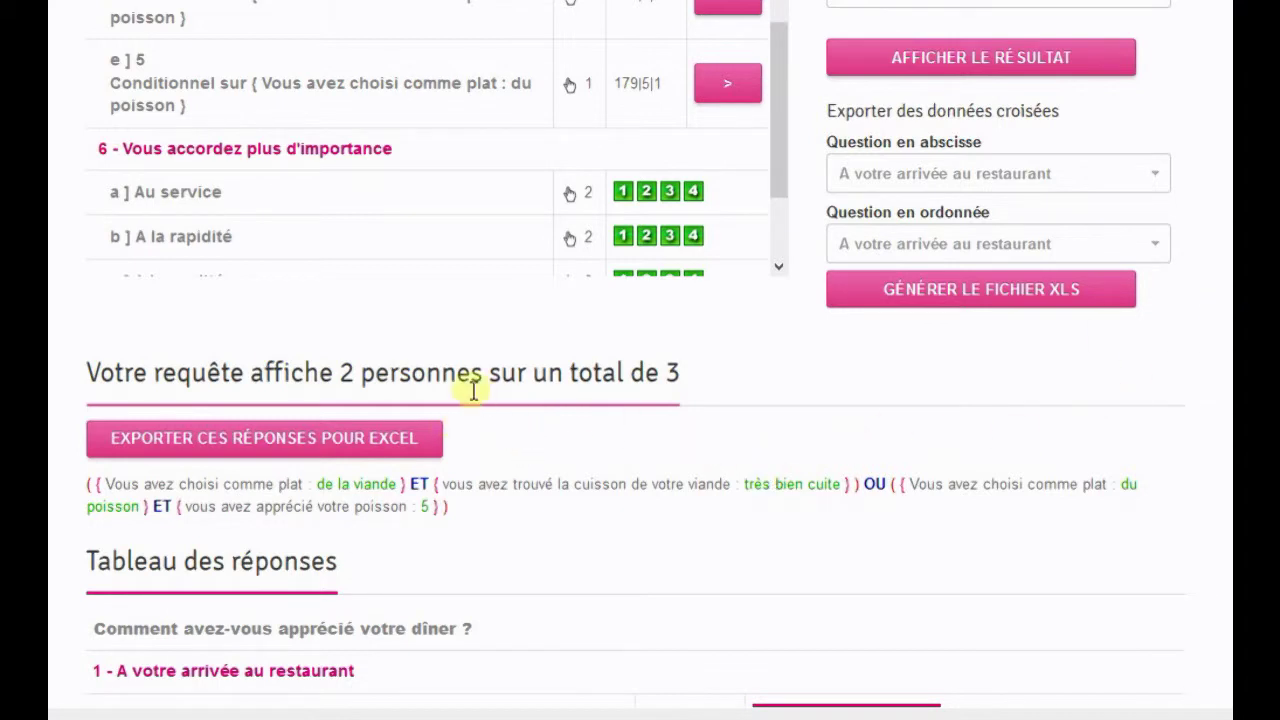
Export the filtered responses for Excel and open enquete-3.xls despite the format mismatch
click(365, 447)
click(736, 443)
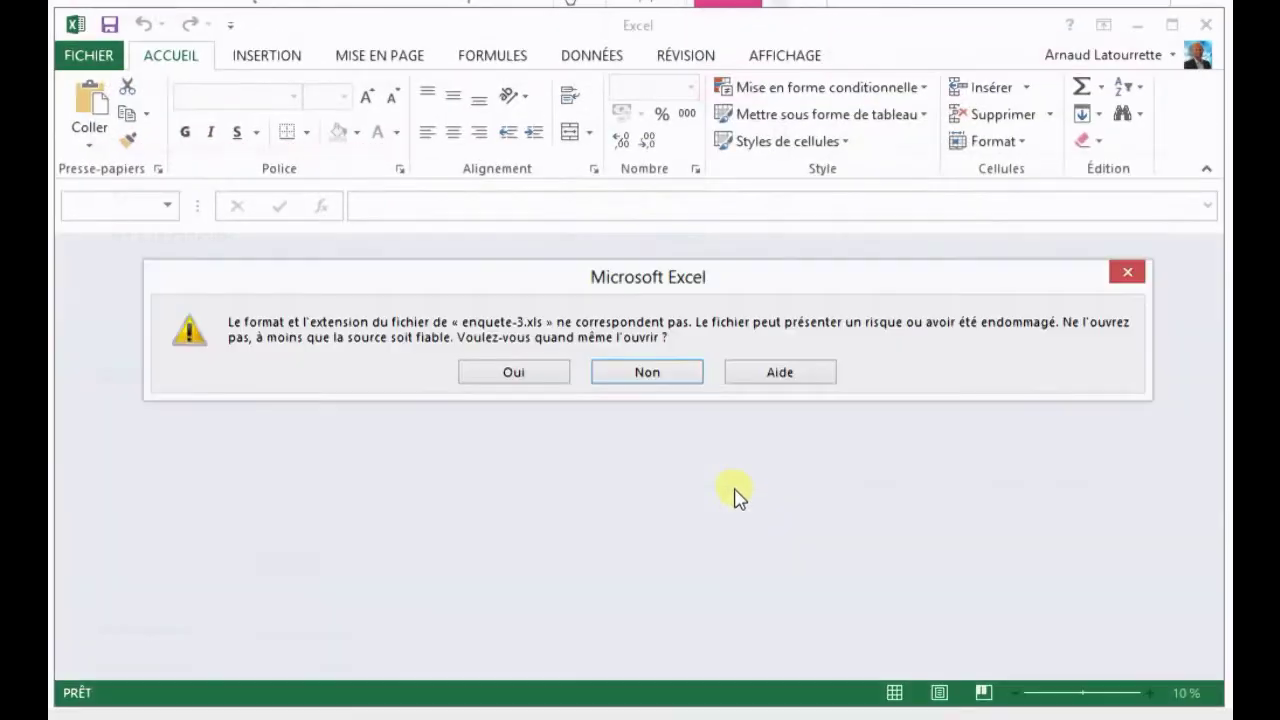
click(513, 374)
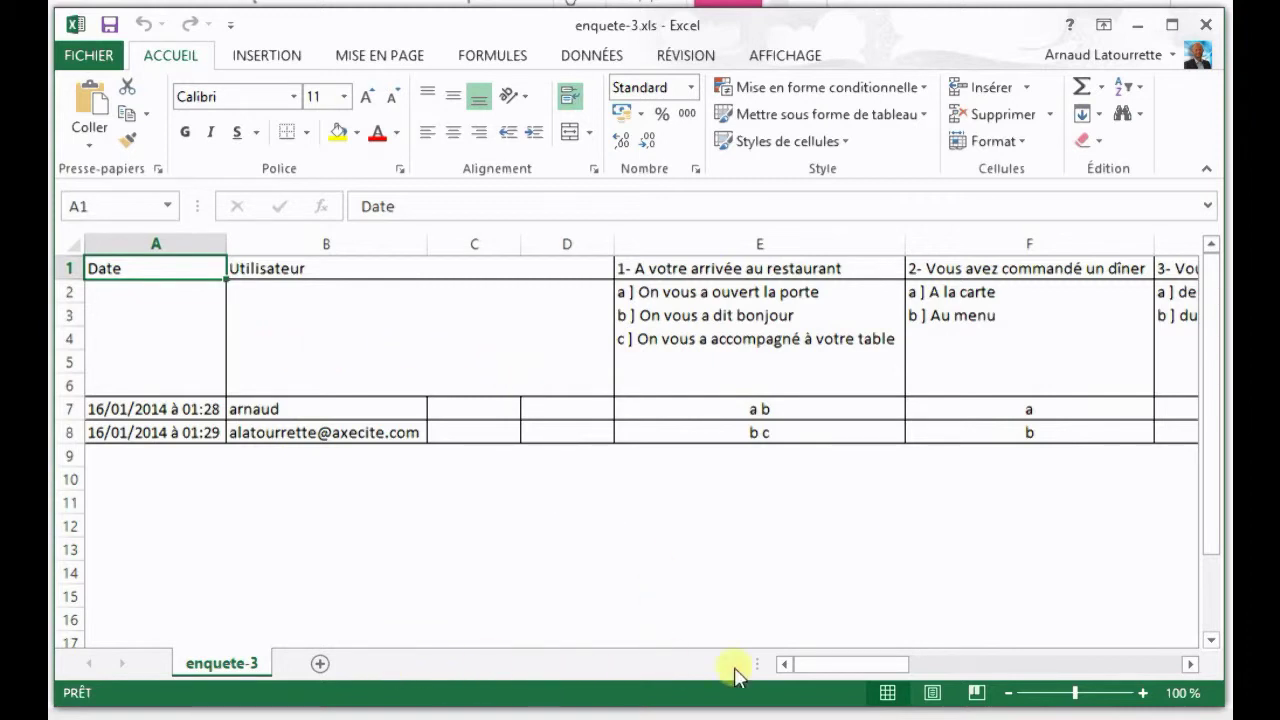
Review each respondent's answers across all question columns of enquete-3.xls in Excel and close the workbook
drag(846, 674, 930, 675)
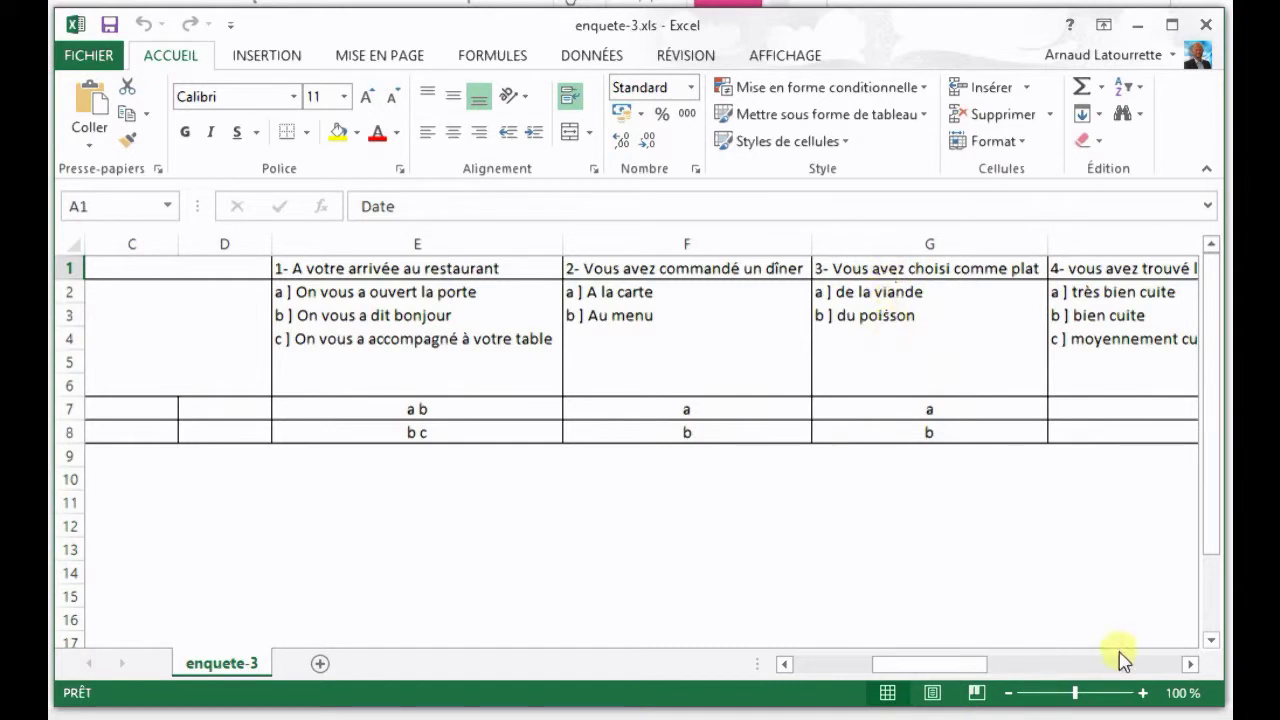
drag(953, 665, 1074, 664)
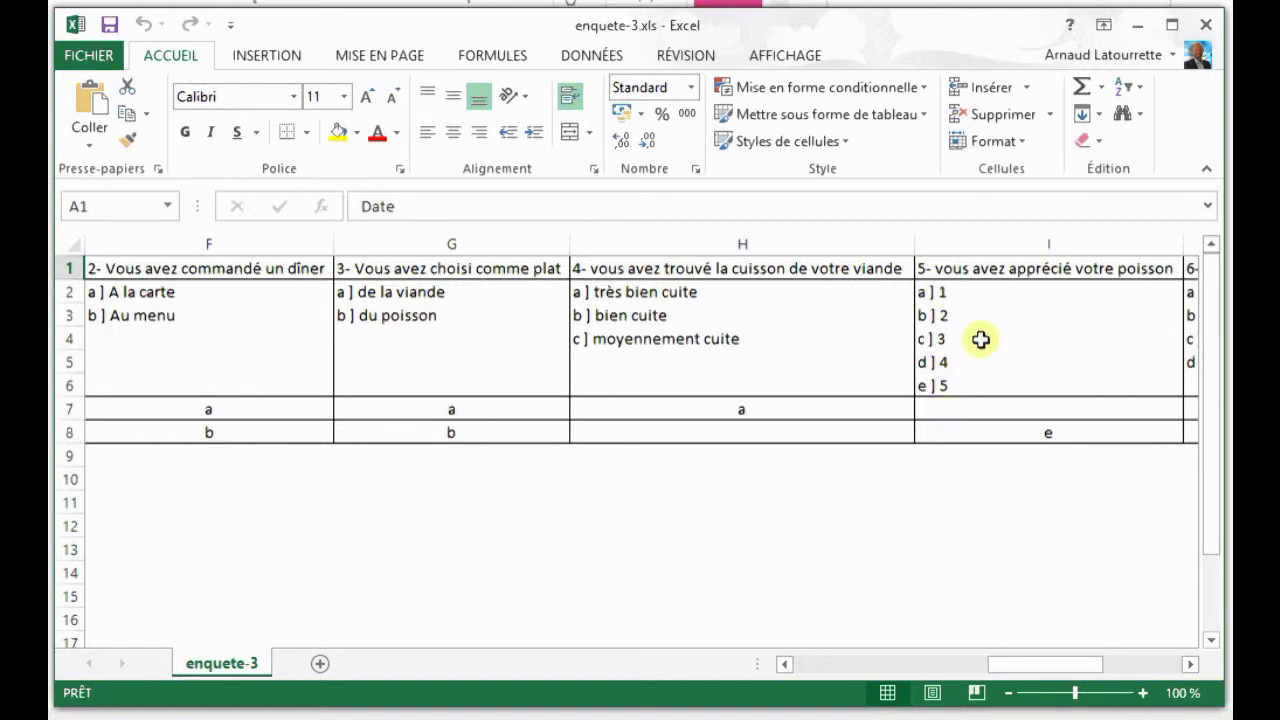
drag(1084, 666, 1134, 666)
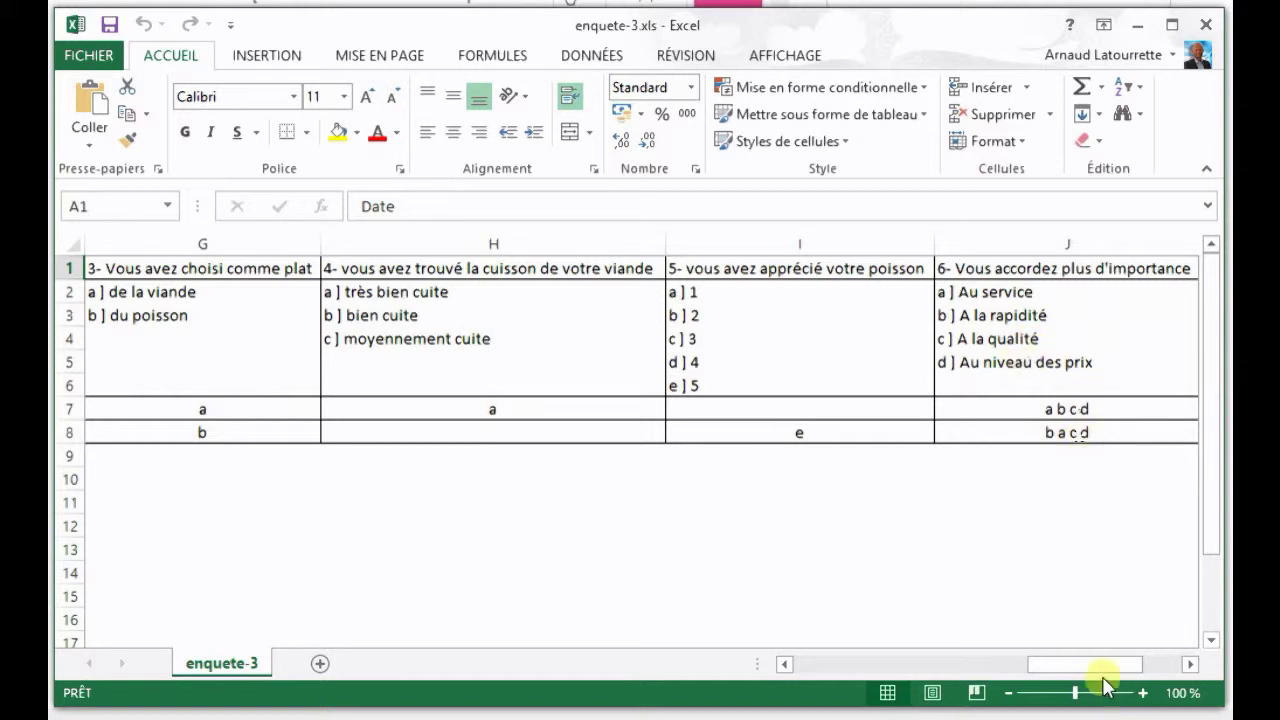
drag(1100, 665, 698, 664)
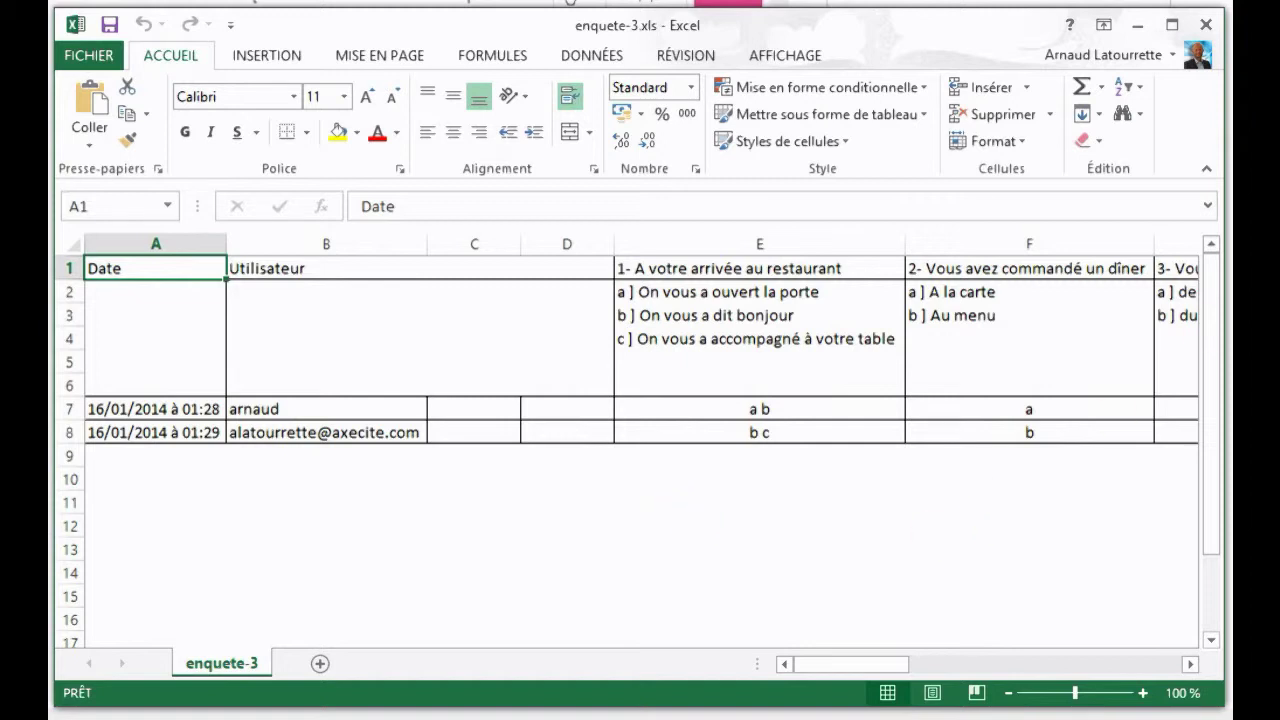
click(1208, 30)
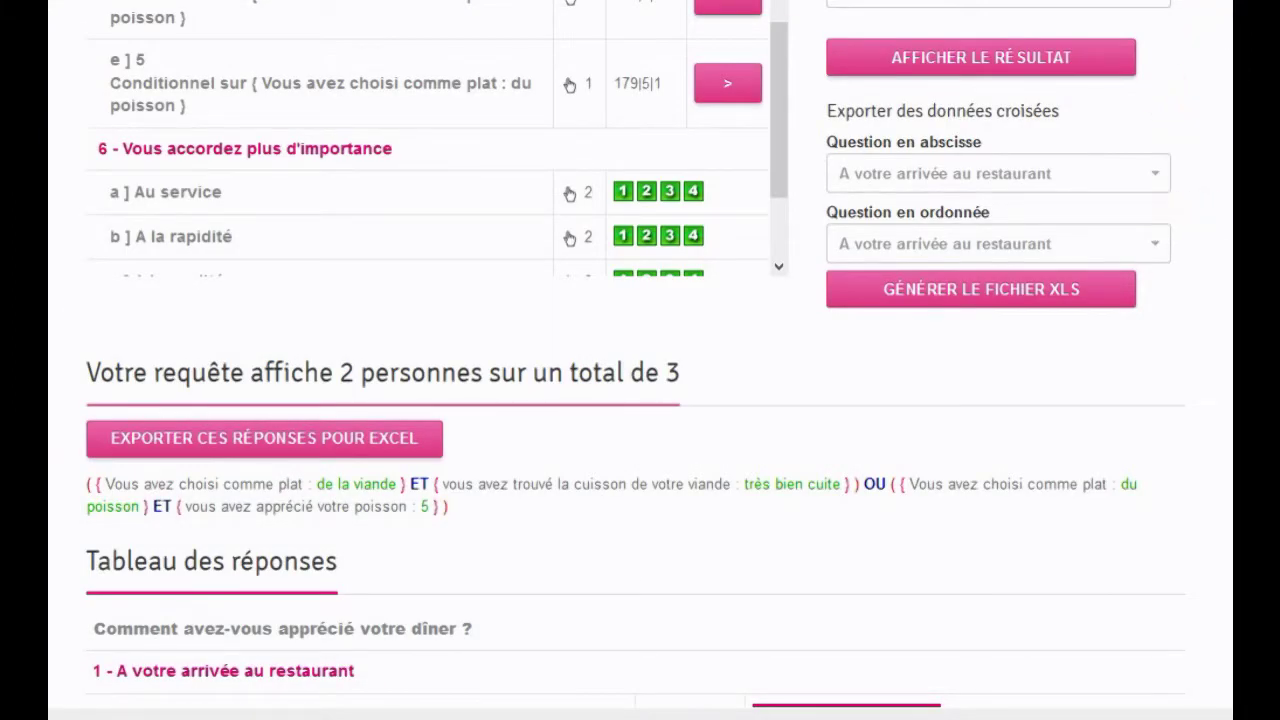
Back in the survey analysis, view the date pickers for the start and end of the response period
scroll(1049, 189, up, 3)
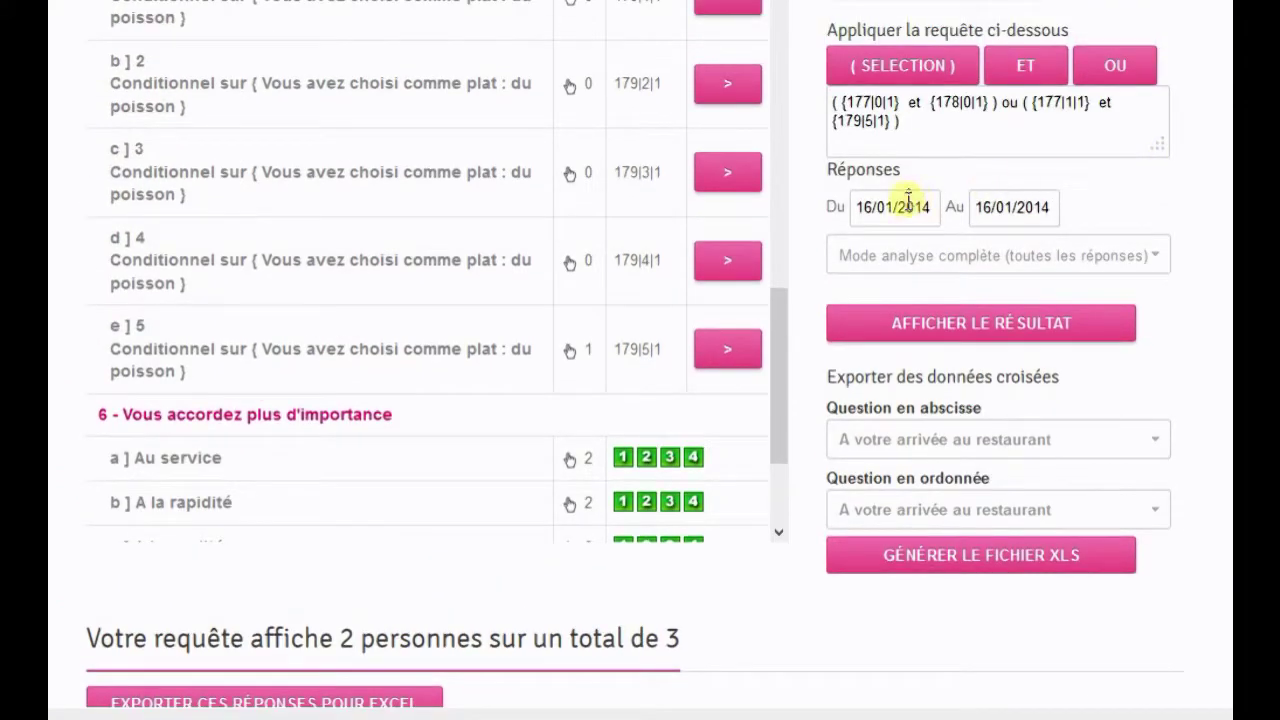
click(908, 207)
click(1015, 207)
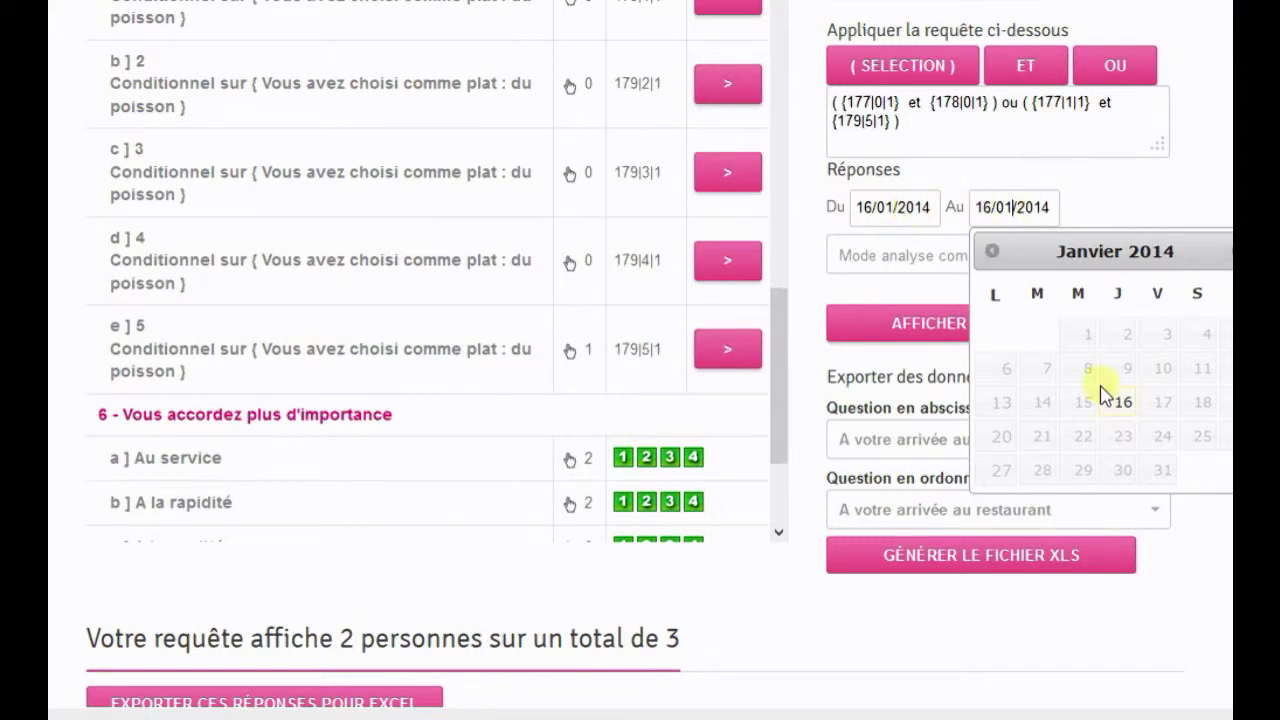
click(1108, 203)
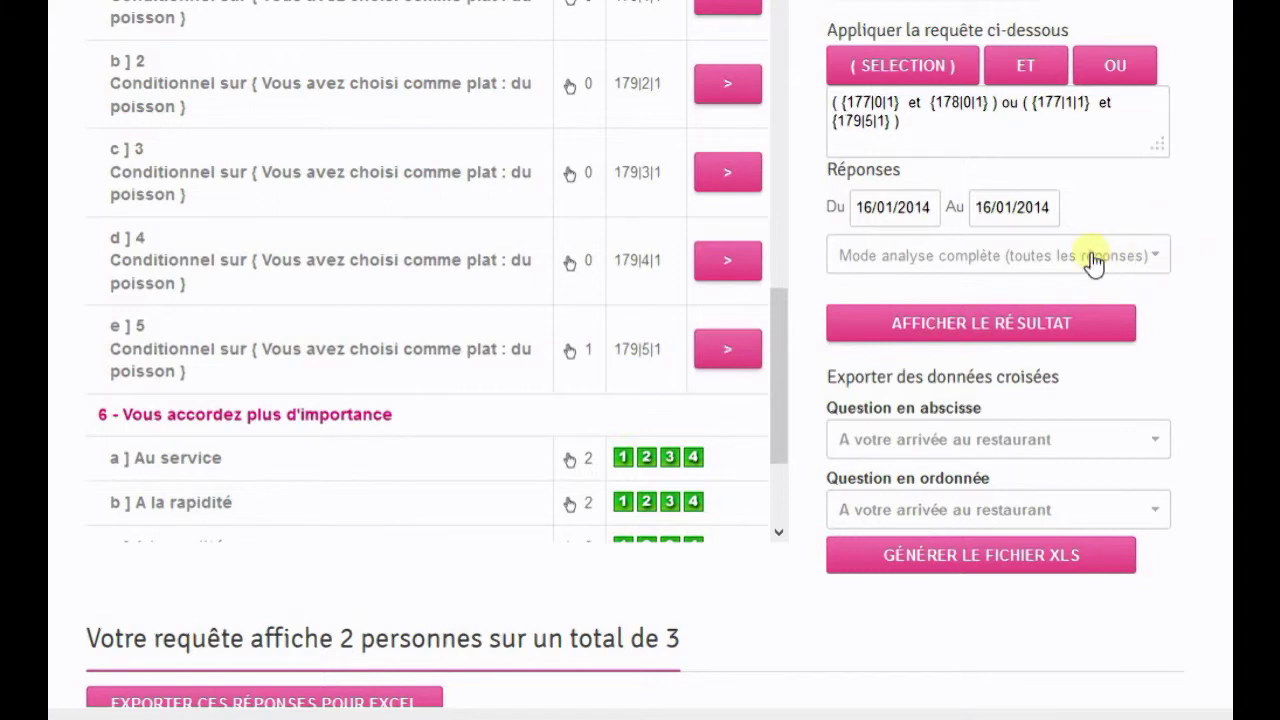
Review the complete response table and set the analysis mode to "Mode synthétique (au moins une réponse)"
scroll(1094, 262, down, 8)
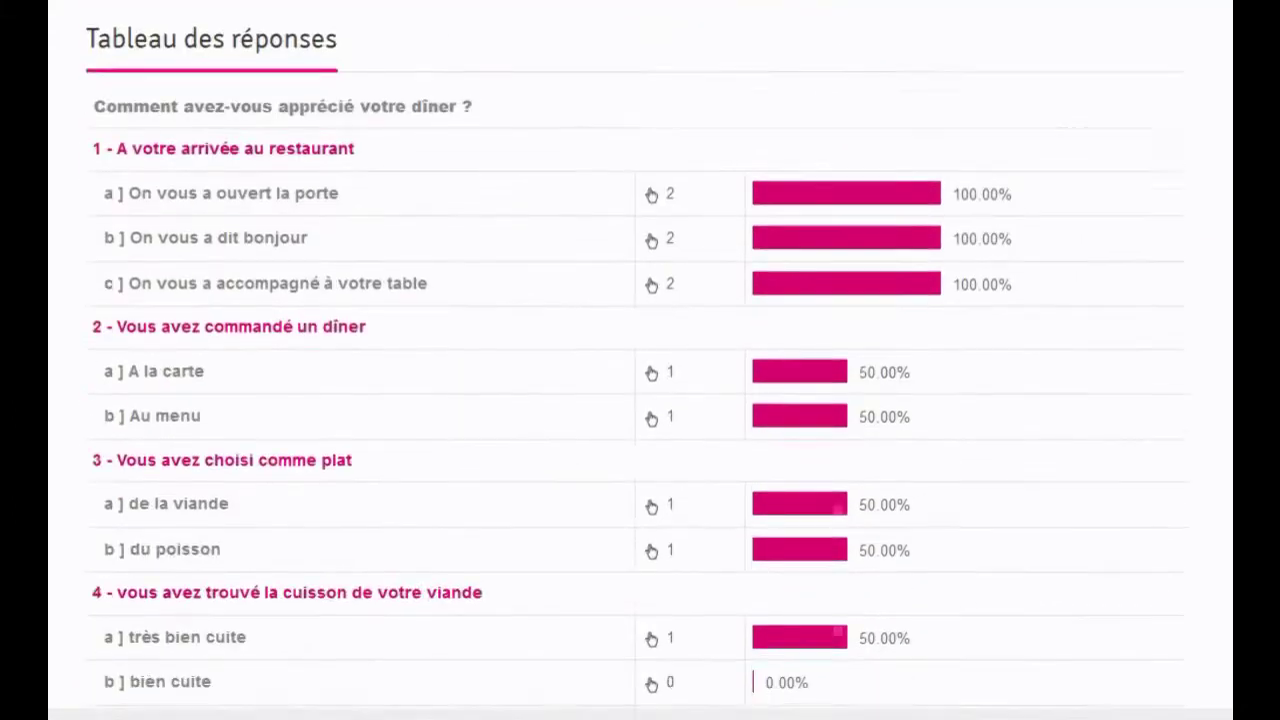
scroll(640, 360, down, 5)
scroll(640, 360, up, 3)
scroll(1065, 268, up, 9)
click(1065, 266)
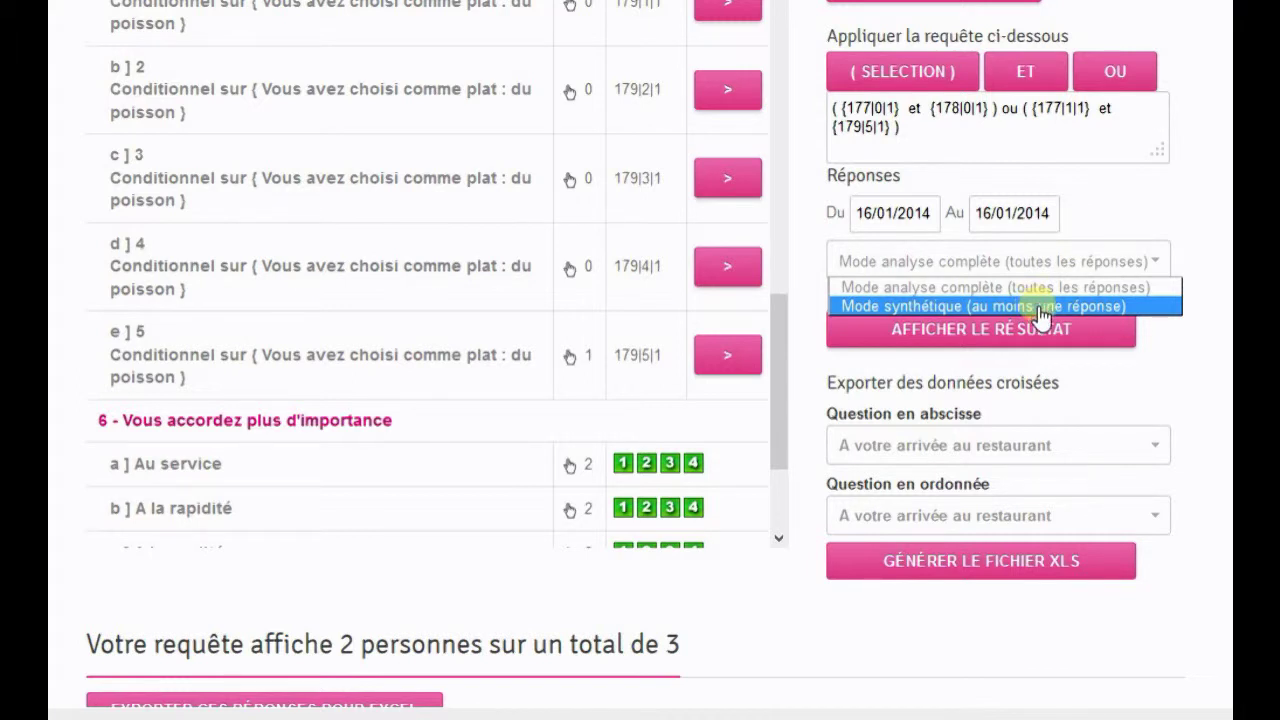
click(1041, 308)
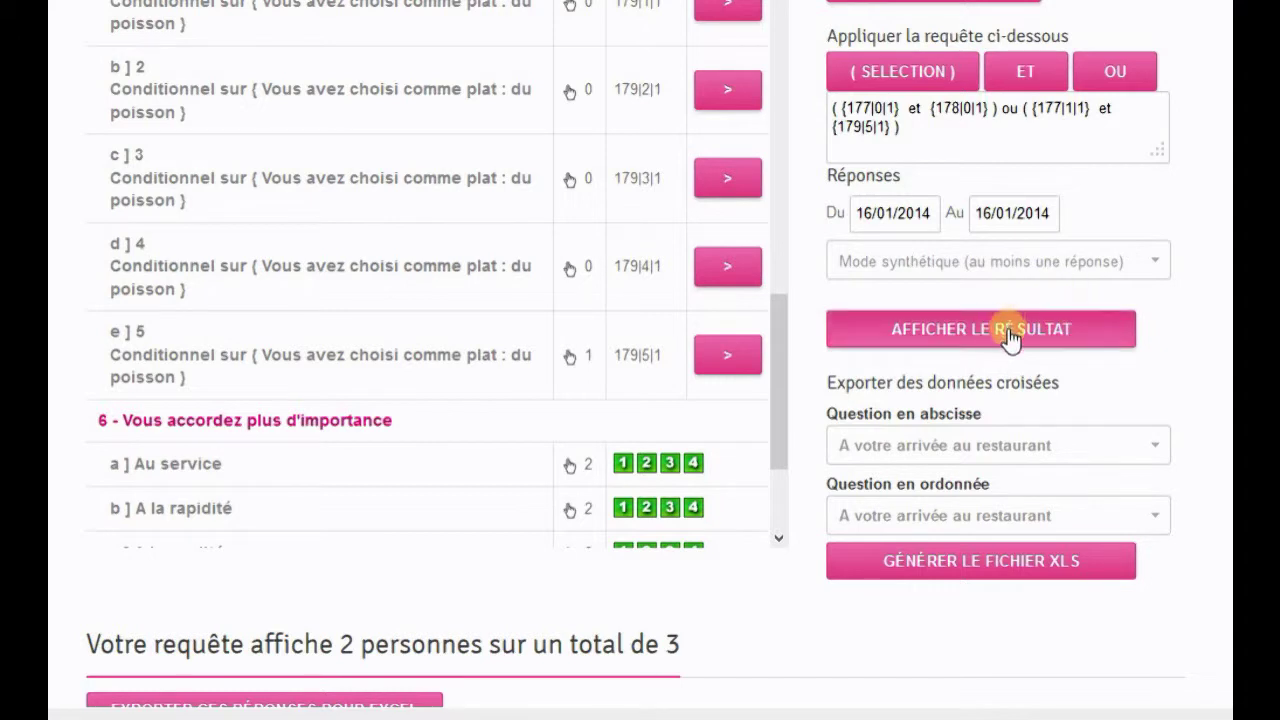